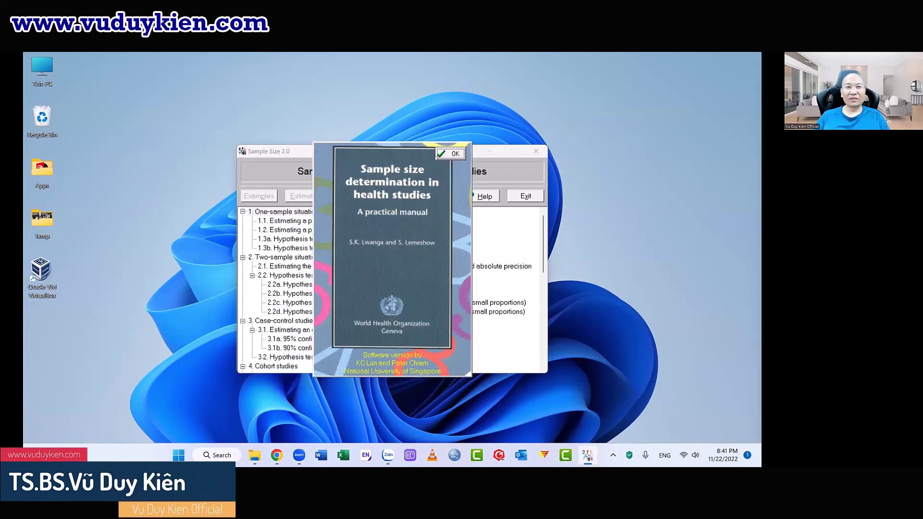
# - Dismiss the splash screen and look through the list of sample size methods, from one-sample situations to sample surveys
pyautogui.click(448, 154)
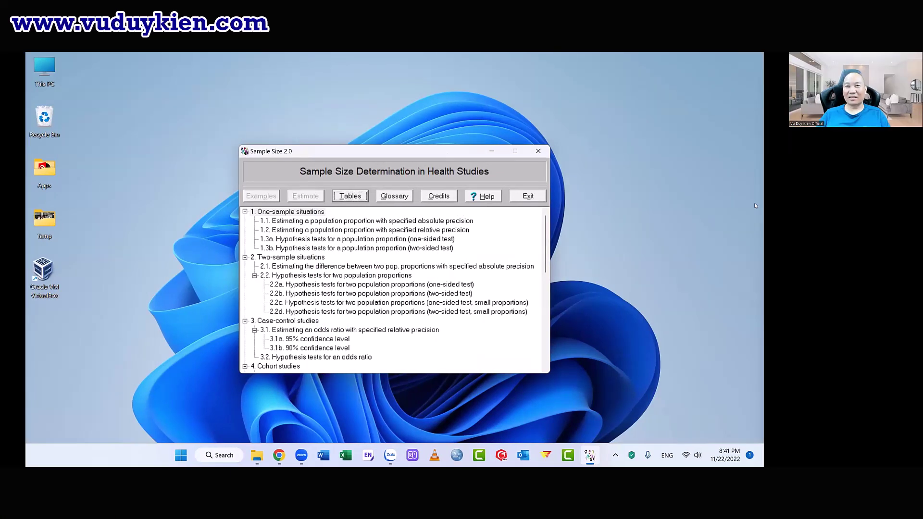
pyautogui.click(388, 69)
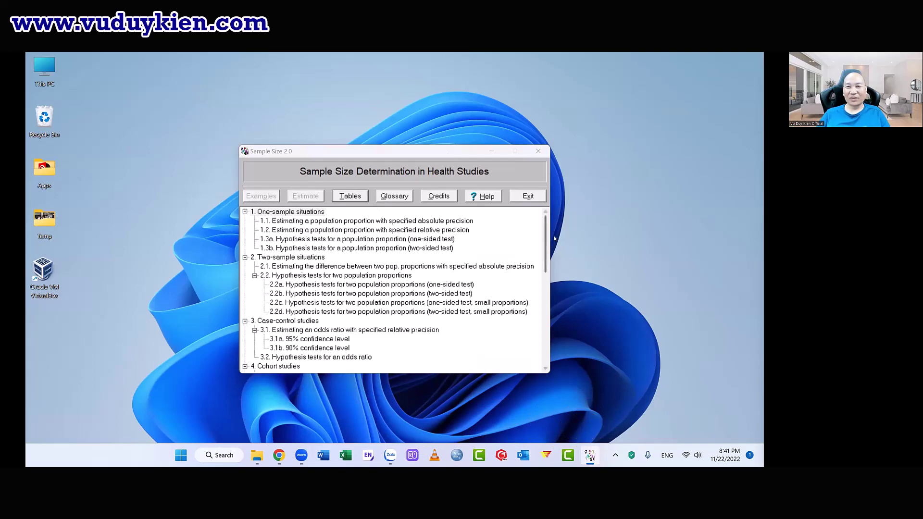
pyautogui.moveTo(546, 234); pyautogui.dragTo(546, 327)
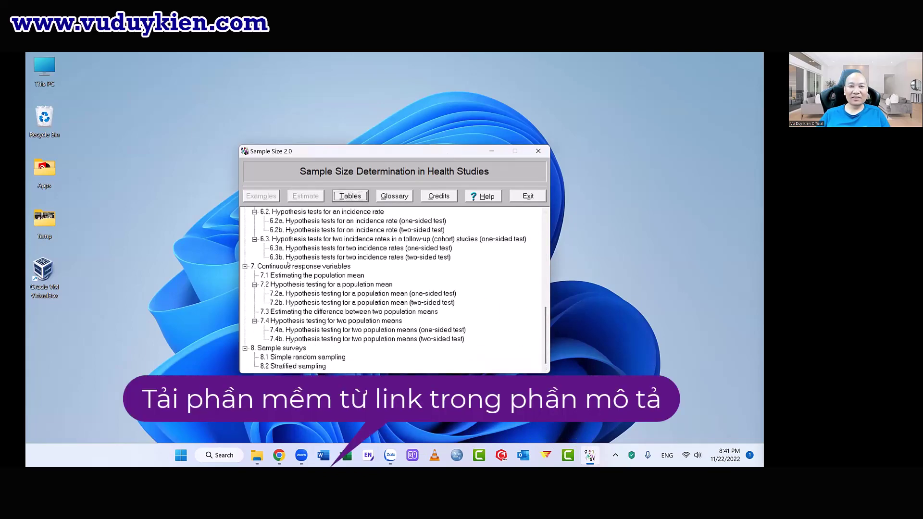
pyautogui.scroll(8, 308, 270)
pyautogui.scroll(5, 308, 269)
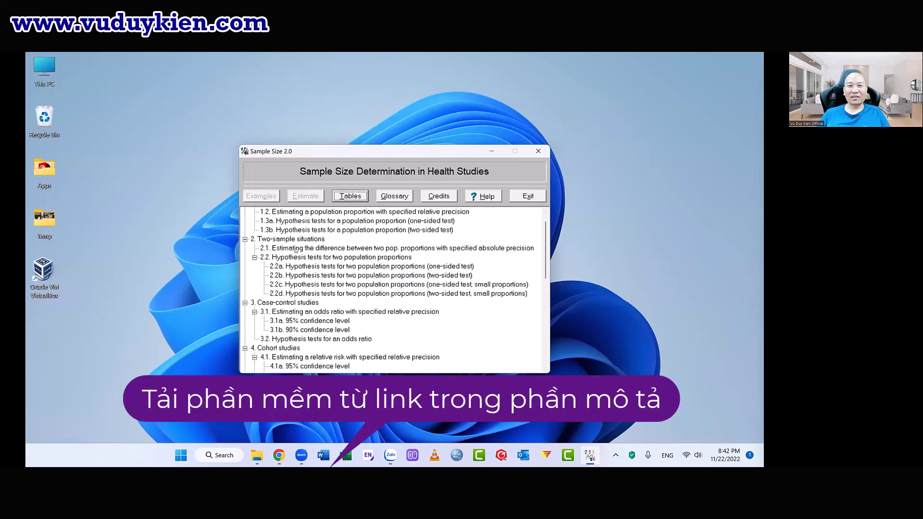
pyautogui.scroll(1, 297, 250)
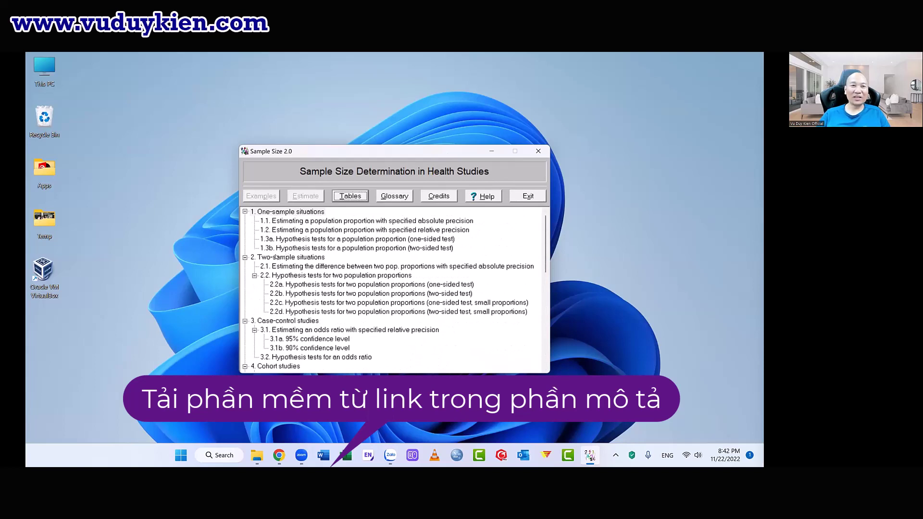
# - Open the estimation form for method 1.1, Estimating a population proportion with specified absolute precision
pyautogui.click(298, 221)
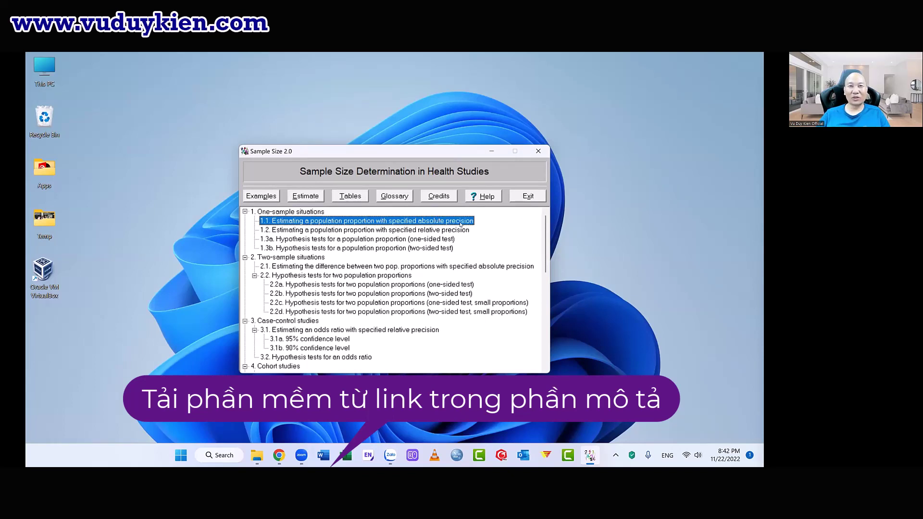
pyautogui.click(304, 231)
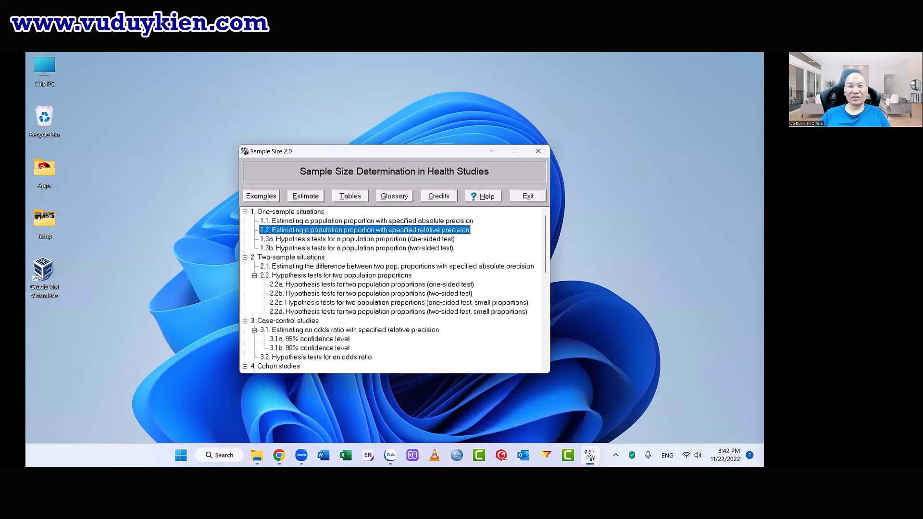
pyautogui.click(305, 222)
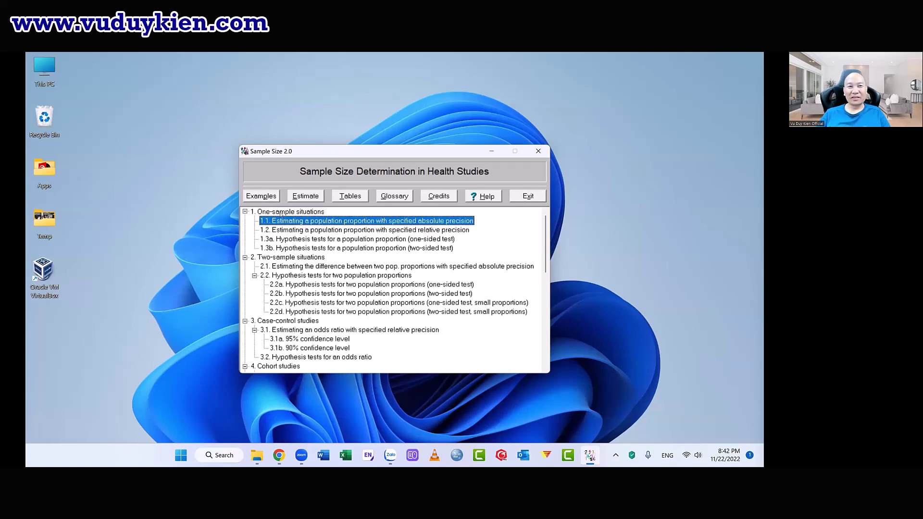
pyautogui.click(309, 197)
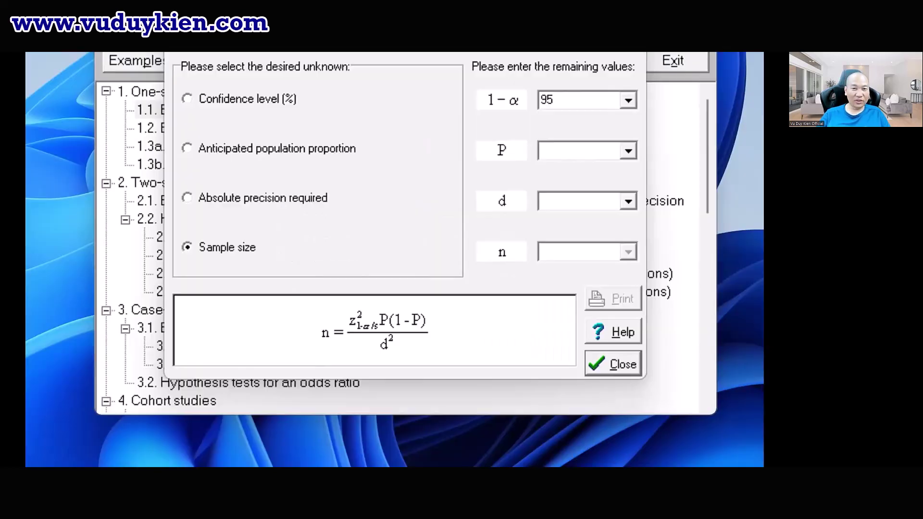
pyautogui.moveTo(469, 302)
pyautogui.mouseDown()
pyautogui.moveTo(341, 290)
pyautogui.moveTo(308, 303)
pyautogui.moveTo(297, 337)
pyautogui.moveTo(336, 375)
pyautogui.moveTo(411, 390)
pyautogui.moveTo(488, 364)
pyautogui.moveTo(494, 328)
pyautogui.moveTo(467, 296)
pyautogui.mouseUp()
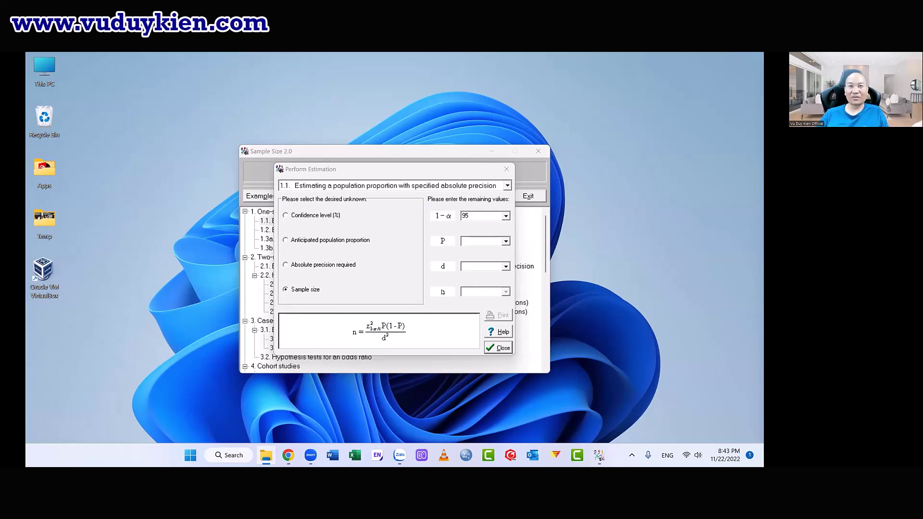
# - Calculate the sample size using an anticipated population proportion P of 0.1 and an absolute precision d of 0.05
pyautogui.click(470, 240)
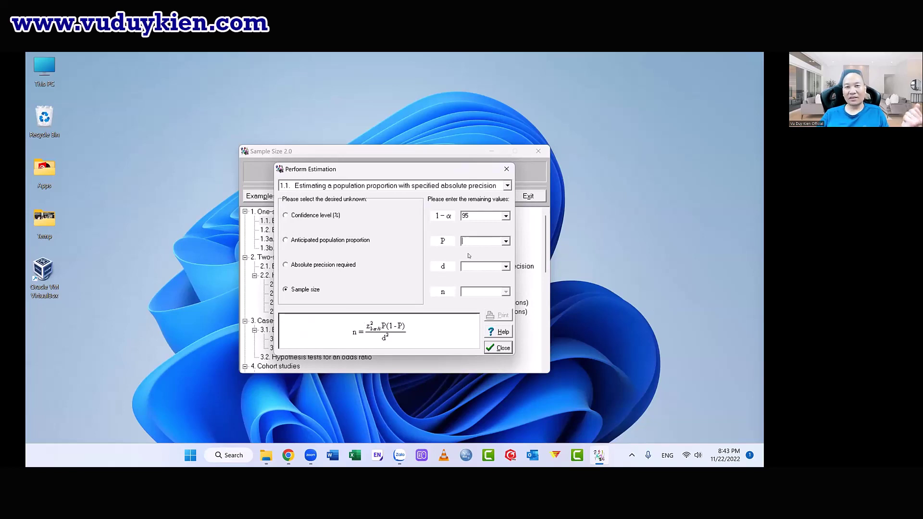
pyautogui.write('1')
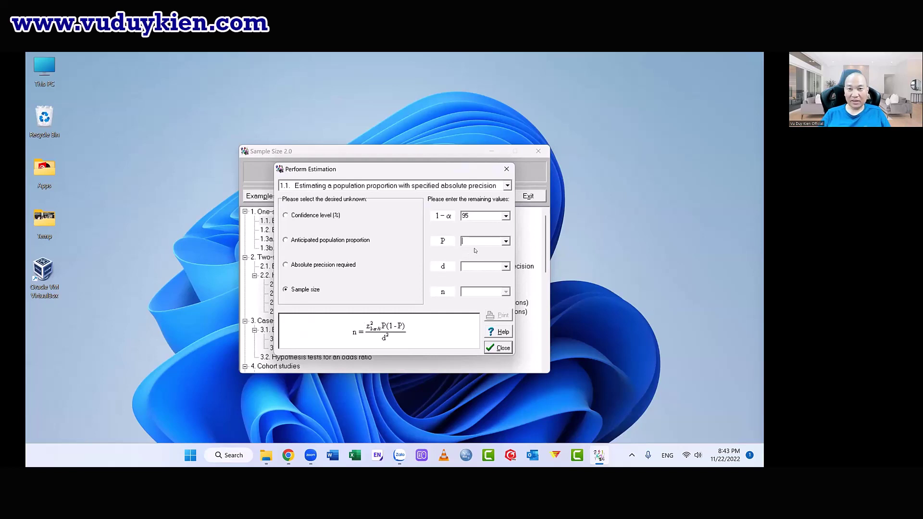
pyautogui.write('1')
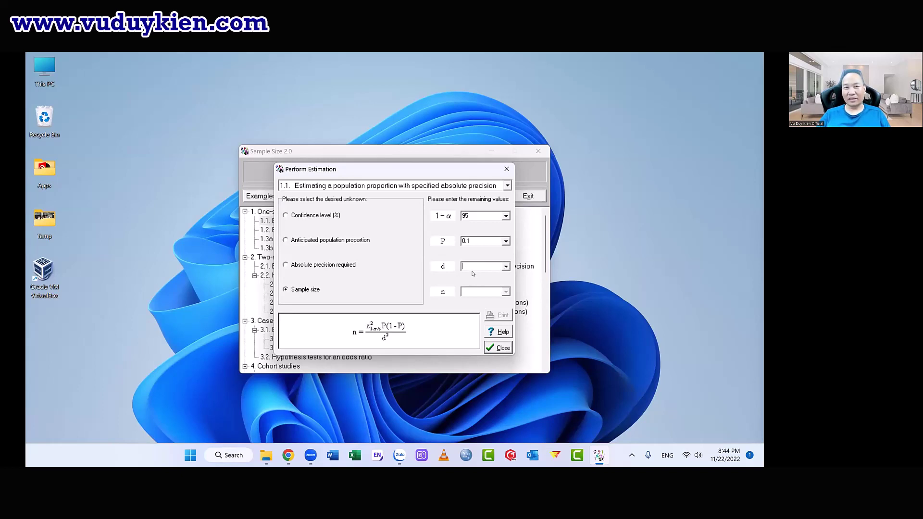
pyautogui.click(506, 266)
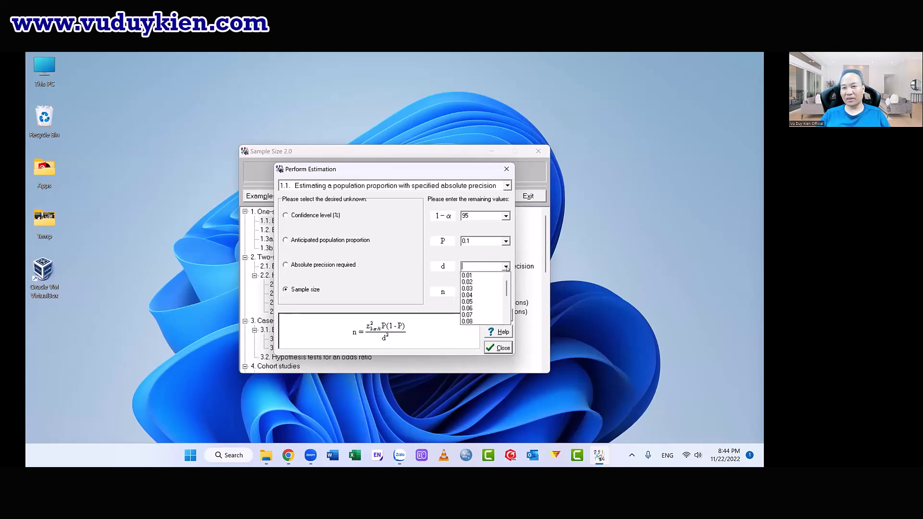
pyautogui.click(479, 302)
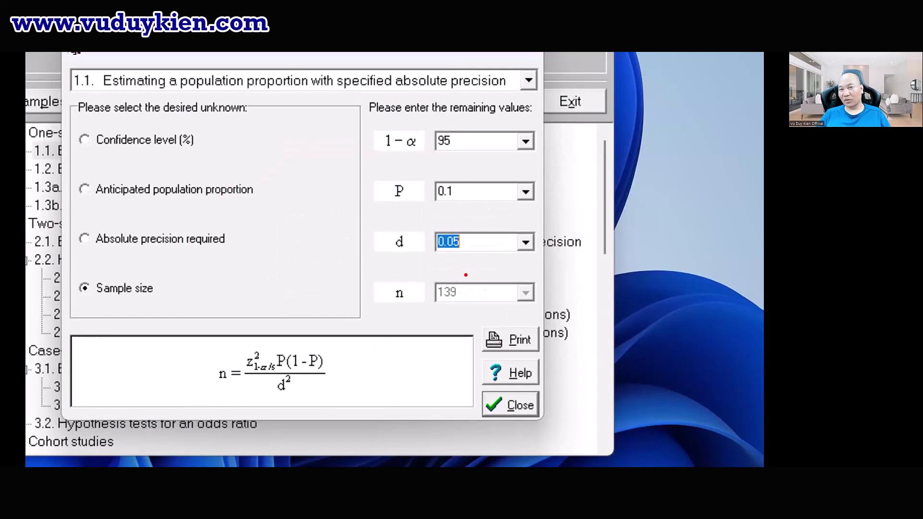
pyautogui.moveTo(466, 275)
pyautogui.mouseDown()
pyautogui.moveTo(426, 284)
pyautogui.moveTo(440, 313)
pyautogui.moveTo(472, 273)
pyautogui.mouseUp()
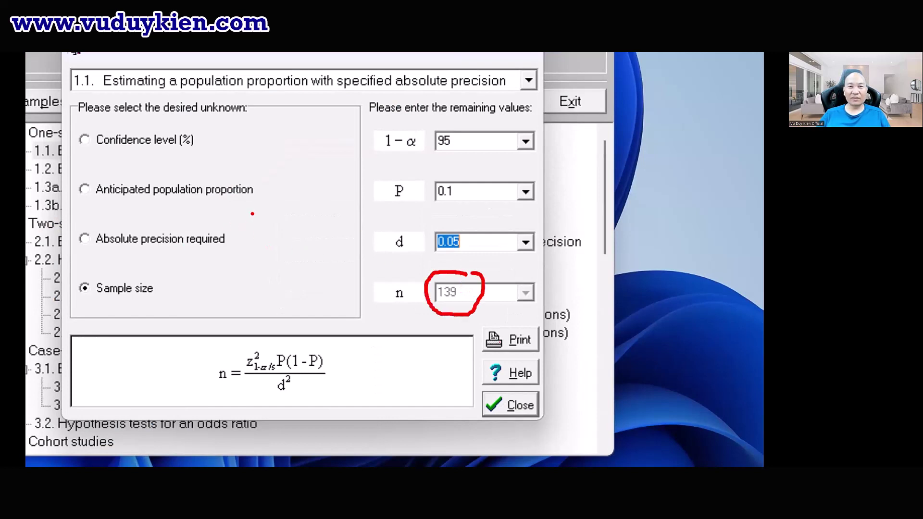
pyautogui.moveTo(249, 203)
pyautogui.mouseDown()
pyautogui.moveTo(244, 219)
pyautogui.moveTo(255, 214)
pyautogui.moveTo(248, 204)
pyautogui.mouseUp()
pyautogui.moveTo(271, 242); pyautogui.dragTo(264, 257)
pyautogui.moveTo(285, 215); pyautogui.dragTo(284, 216)
pyautogui.moveTo(300, 215)
pyautogui.mouseDown()
pyautogui.moveTo(300, 243)
pyautogui.moveTo(340, 233)
pyautogui.moveTo(364, 245)
pyautogui.moveTo(361, 207)
pyautogui.moveTo(373, 251)
pyautogui.mouseUp()
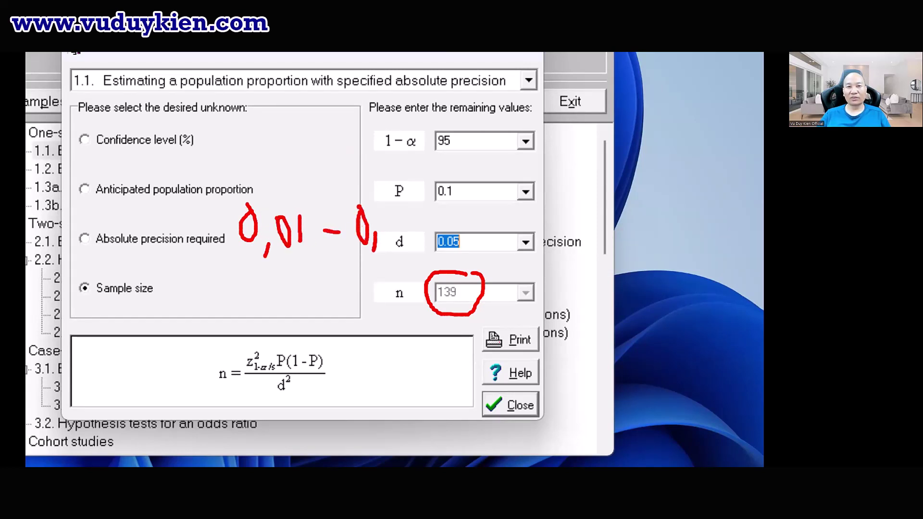
pyautogui.moveTo(384, 210); pyautogui.dragTo(386, 238)
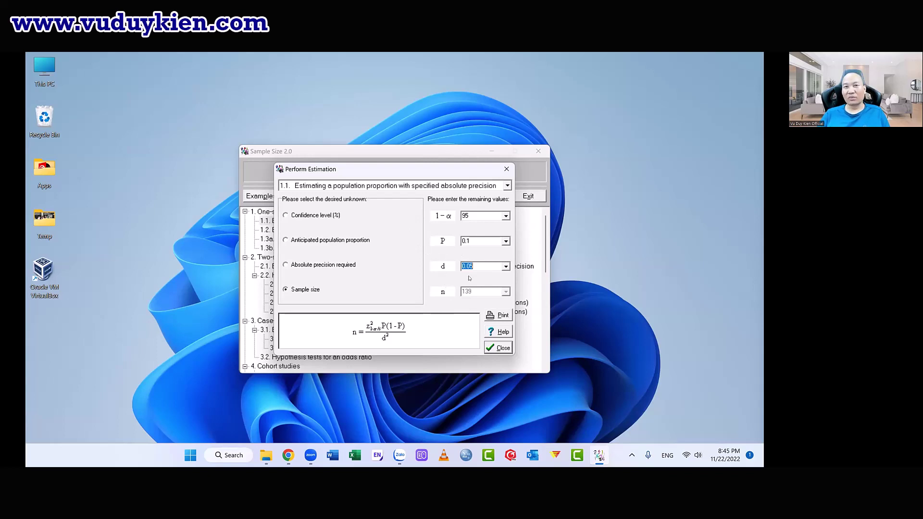
# - Close the completed estimate, view a blank estimation form for method 1.1, and return to the list of methods
pyautogui.click(506, 169)
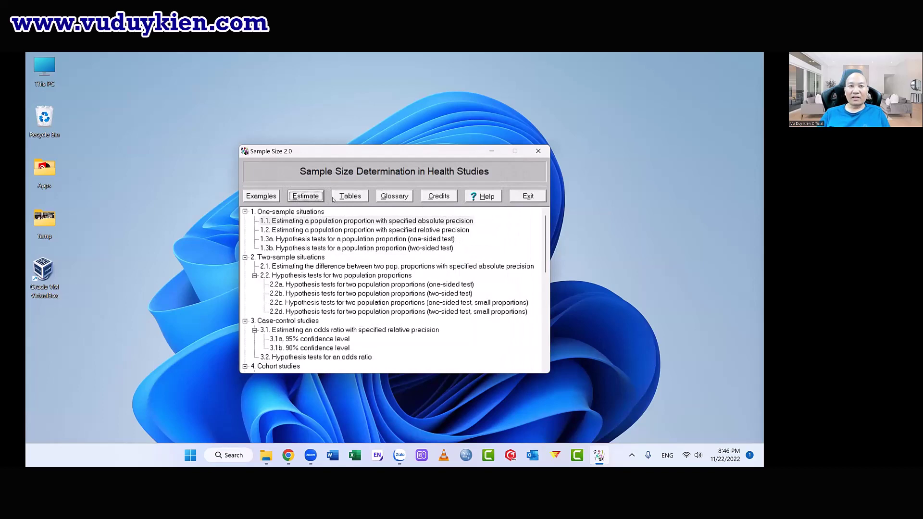
pyautogui.click(310, 222)
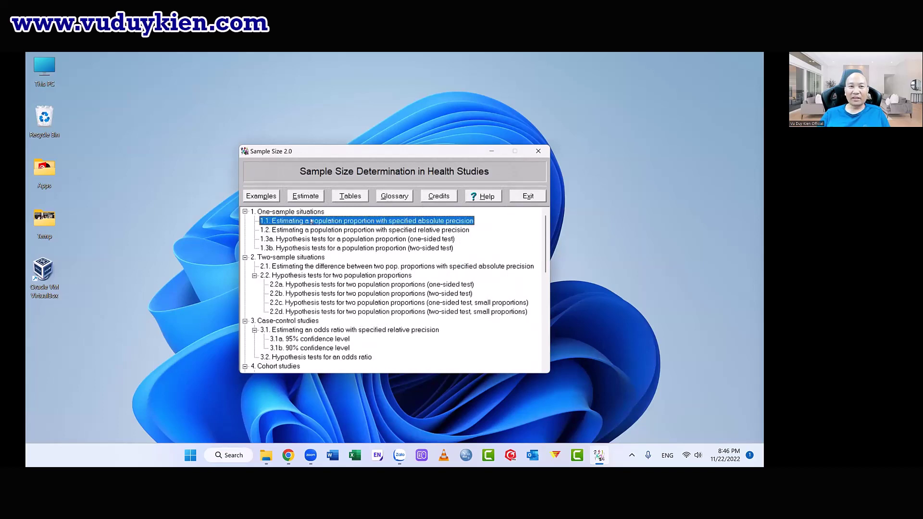
pyautogui.click(312, 197)
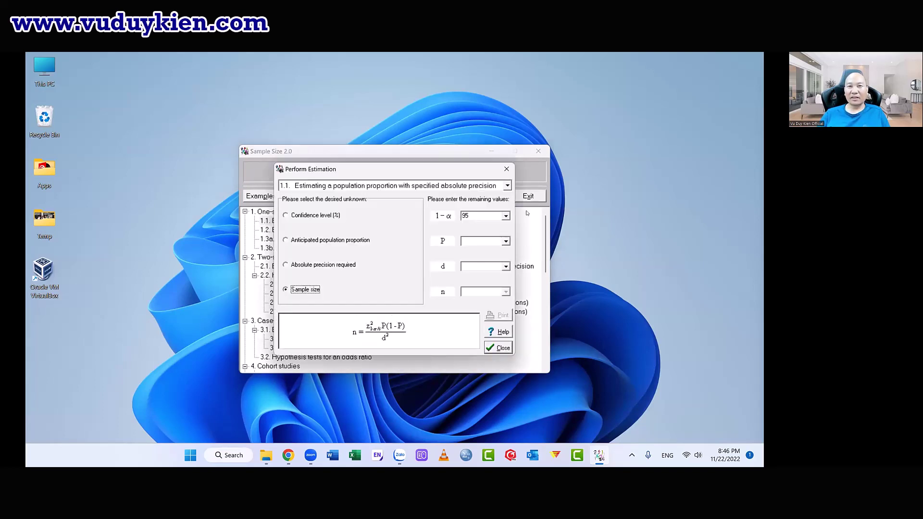
pyautogui.click(506, 168)
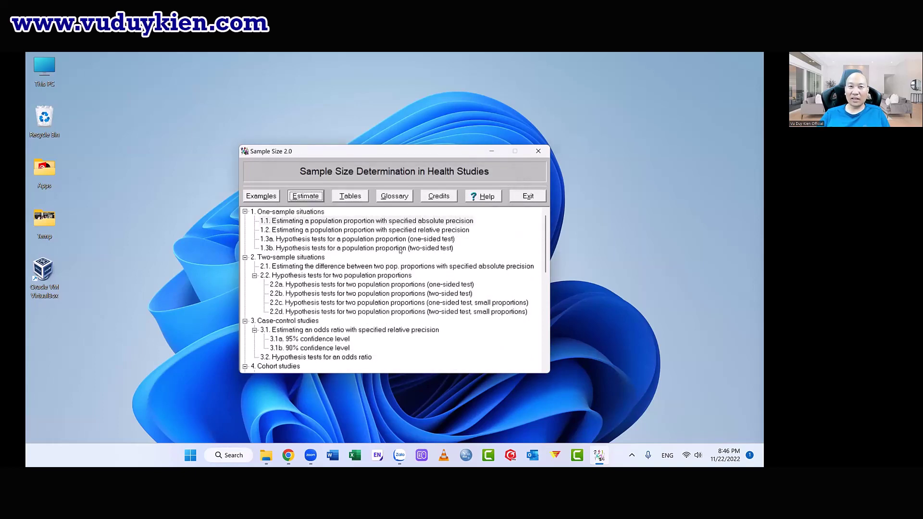
# - Read the worked examples for method 1.1 and evaluate Example 1.1.1, closing its estimation
pyautogui.click(269, 197)
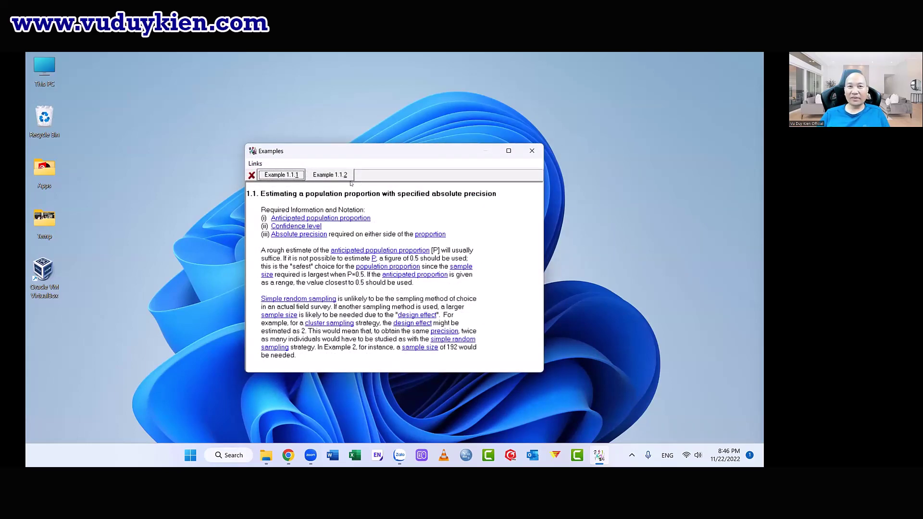
pyautogui.click(282, 175)
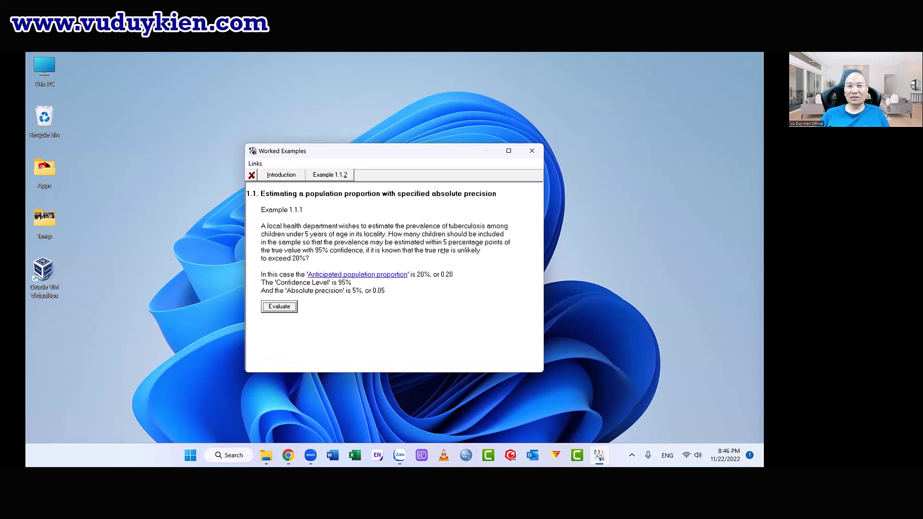
pyautogui.click(283, 308)
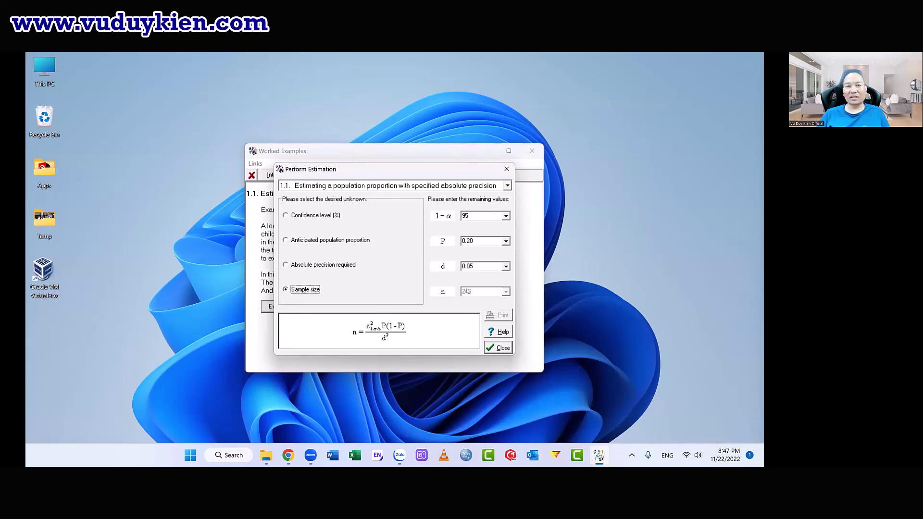
pyautogui.click(507, 169)
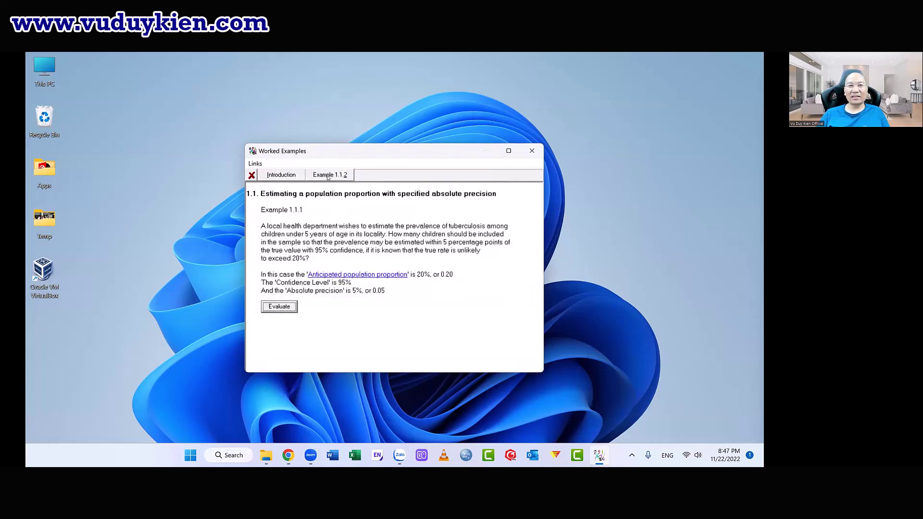
# - Evaluate Example 1.1.2, then close its estimation and the worked examples
pyautogui.click(329, 176)
pyautogui.click(279, 283)
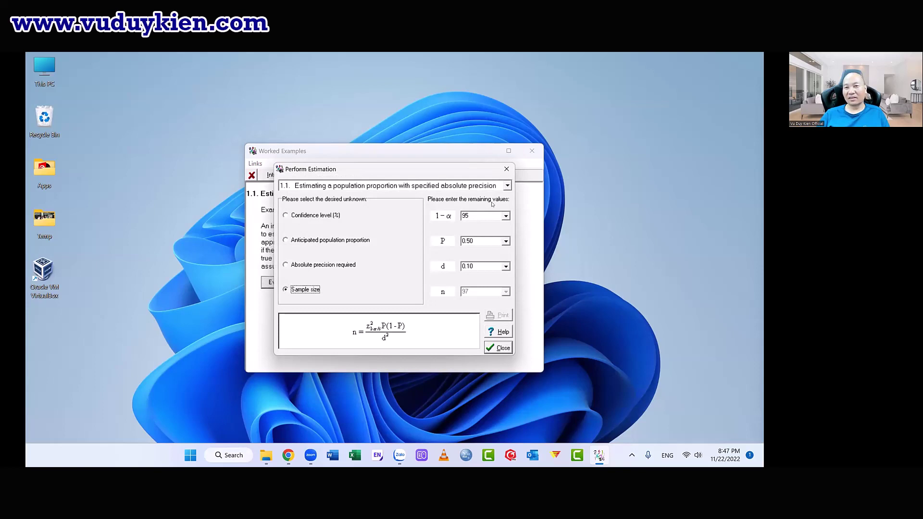
pyautogui.click(506, 169)
pyautogui.click(251, 175)
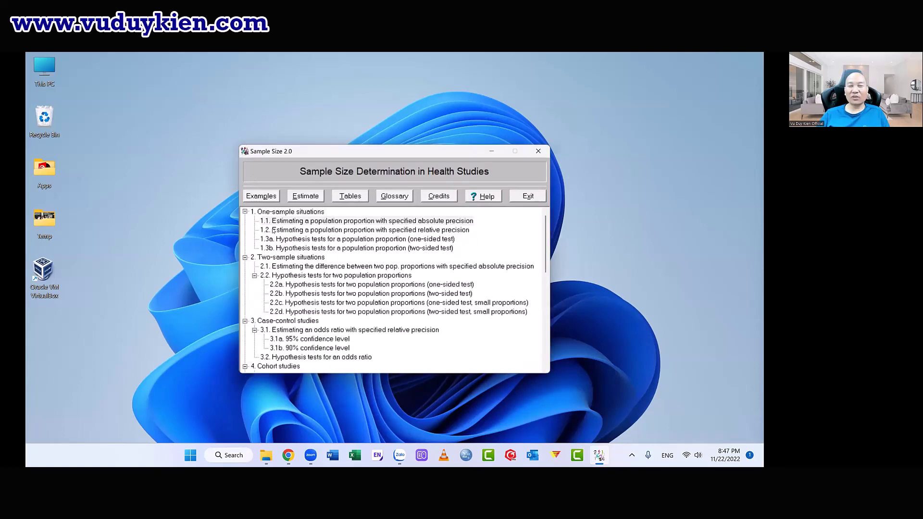
# - Evaluate worked Example 1.2.1 for method 1.2, Estimating a population proportion with specified relative precision, and close its estimation
pyautogui.scroll(-10, 336, 334)
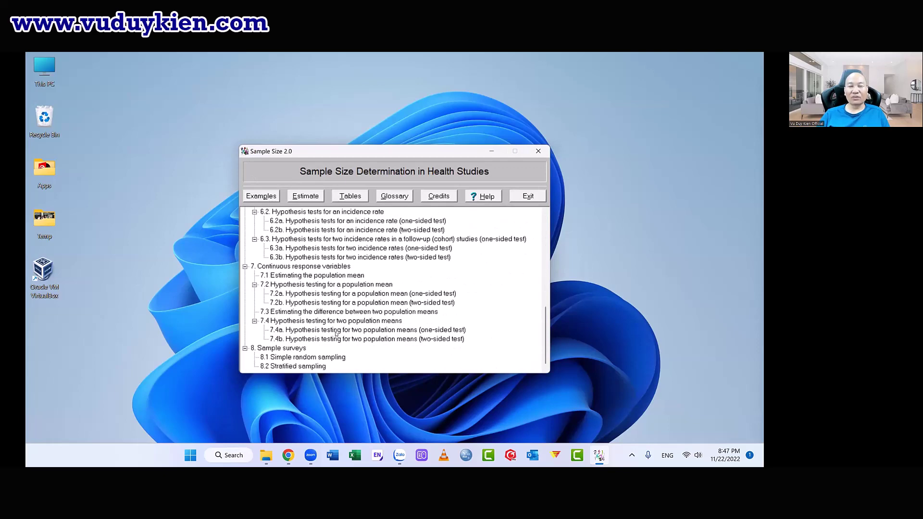
pyautogui.scroll(10, 310, 283)
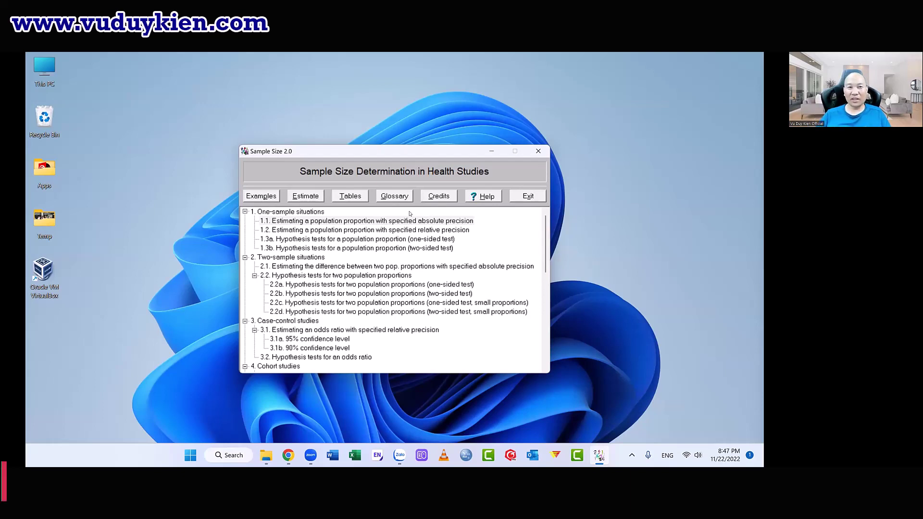
pyautogui.click(269, 232)
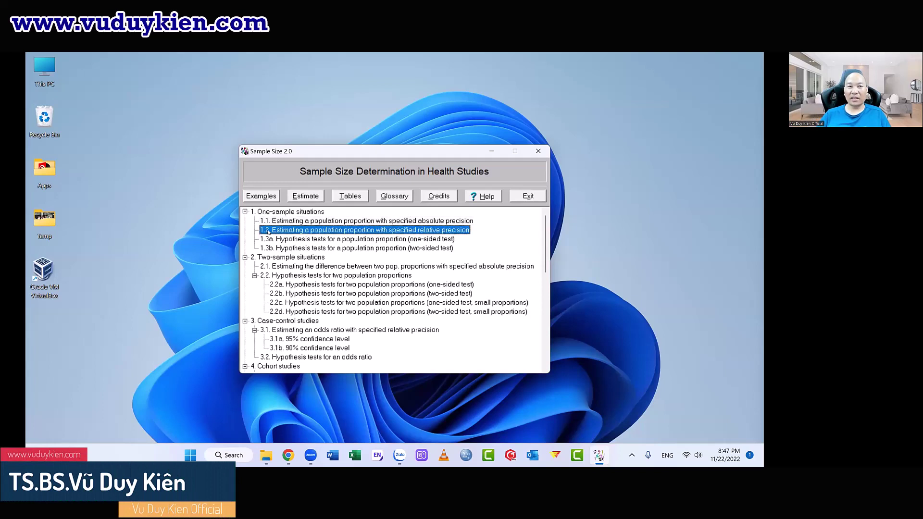
pyautogui.click(273, 221)
pyautogui.click(276, 230)
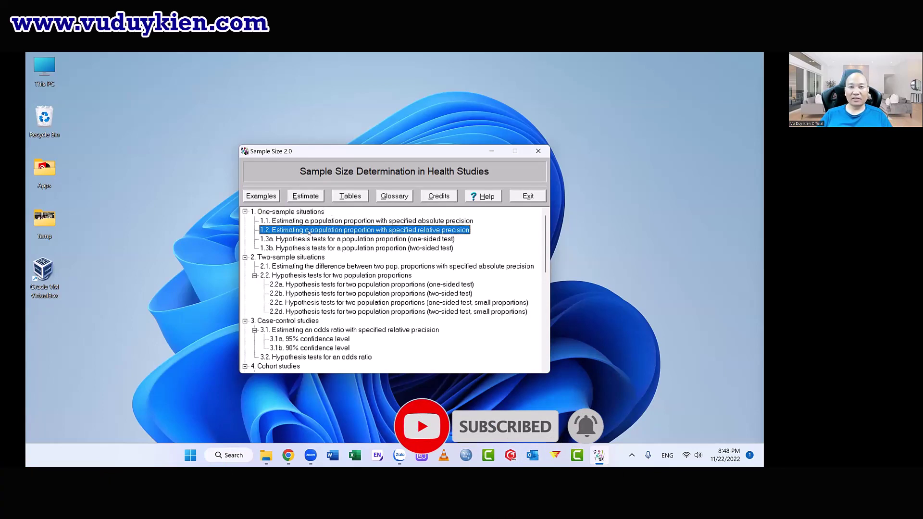
pyautogui.click(263, 194)
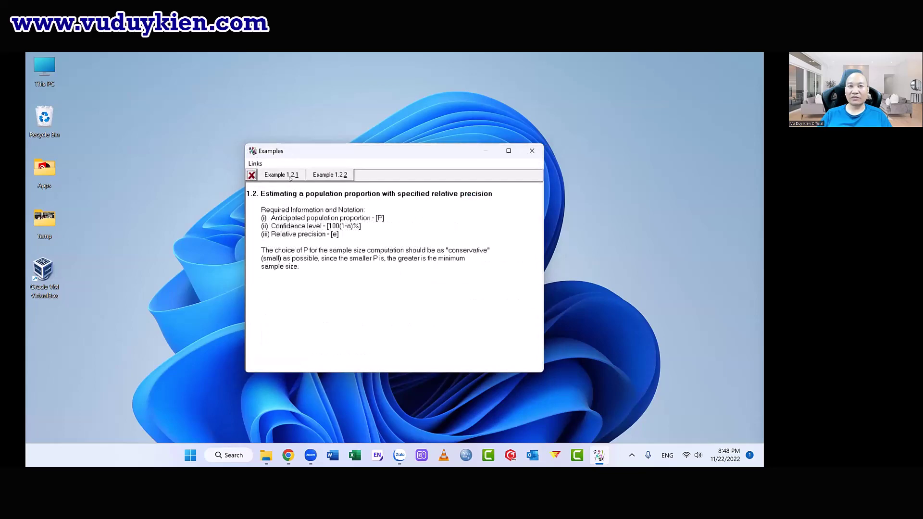
pyautogui.click(290, 177)
pyautogui.click(287, 316)
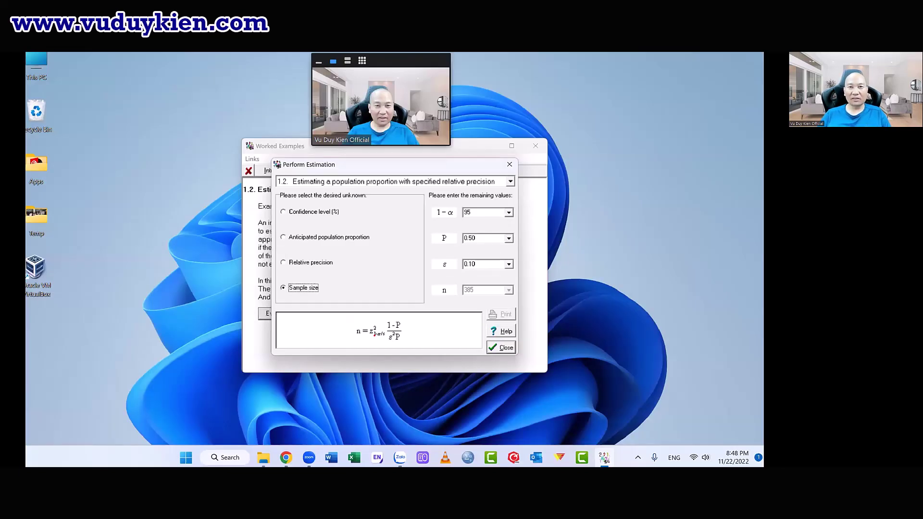
pyautogui.click(508, 170)
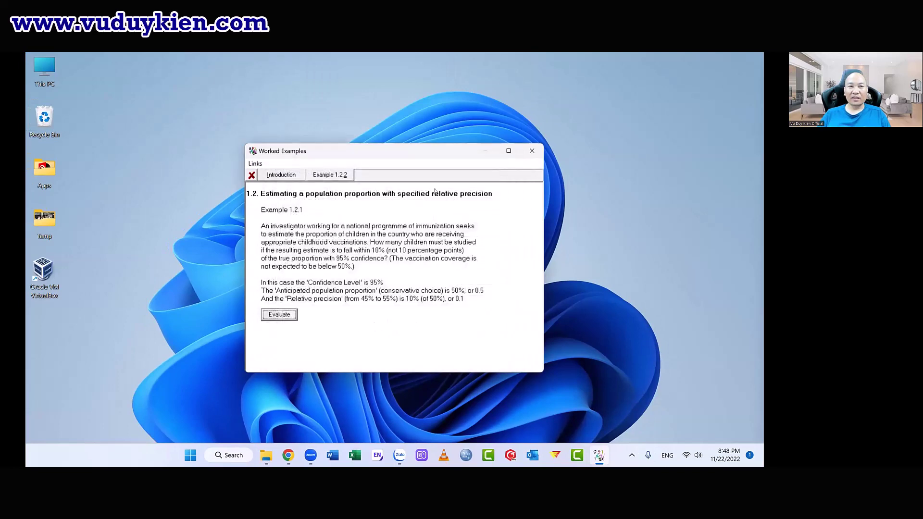
# - Close the method 1.2 worked examples, then view and close the blank estimation form for method 7.1, Estimating the population mean
pyautogui.click(252, 175)
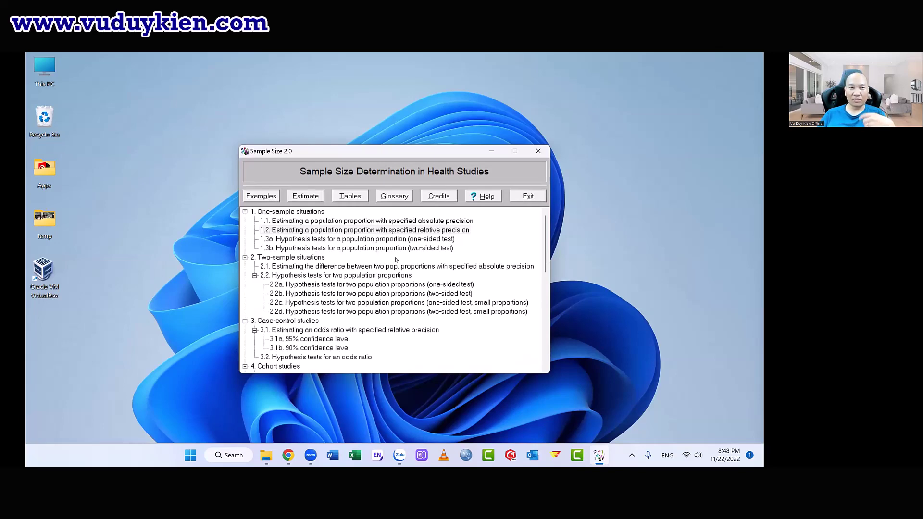
pyautogui.scroll(-2, 298, 278)
pyautogui.scroll(-4, 298, 278)
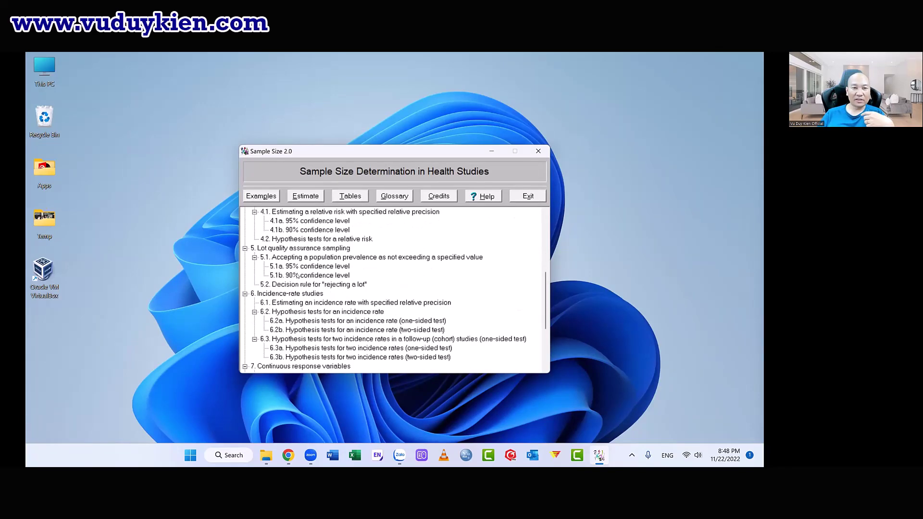
pyautogui.scroll(-2, 296, 274)
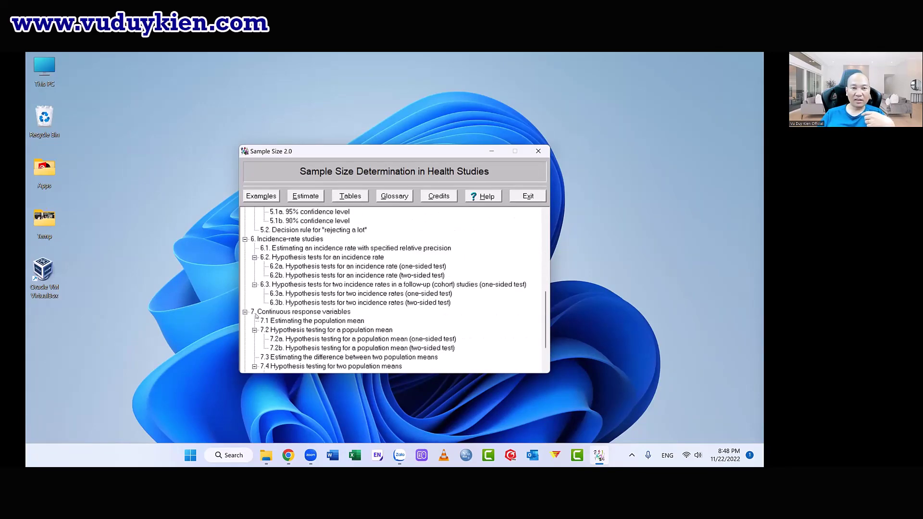
pyautogui.click(272, 321)
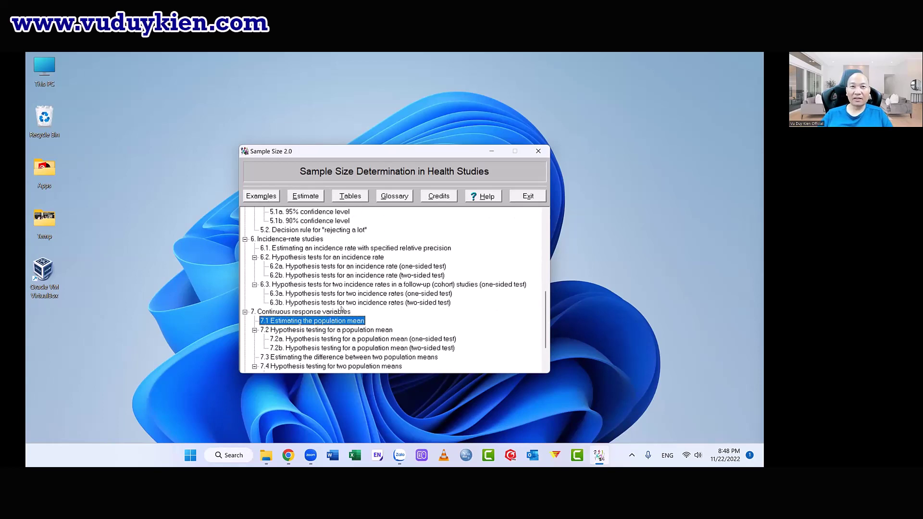
pyautogui.click(305, 197)
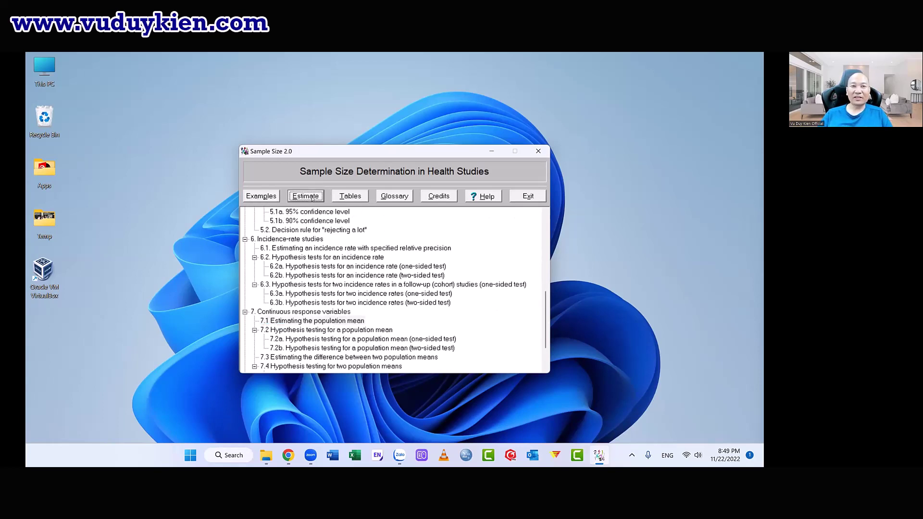
pyautogui.click(506, 169)
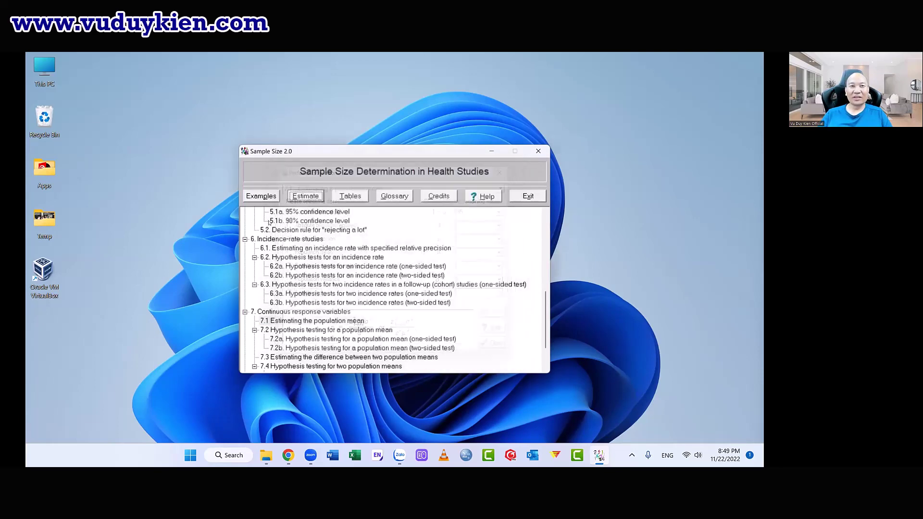
# - Evaluate worked Example 7.1.1 for method 7.1, Estimating the population mean, then close its estimation and the worked examples
pyautogui.click(275, 196)
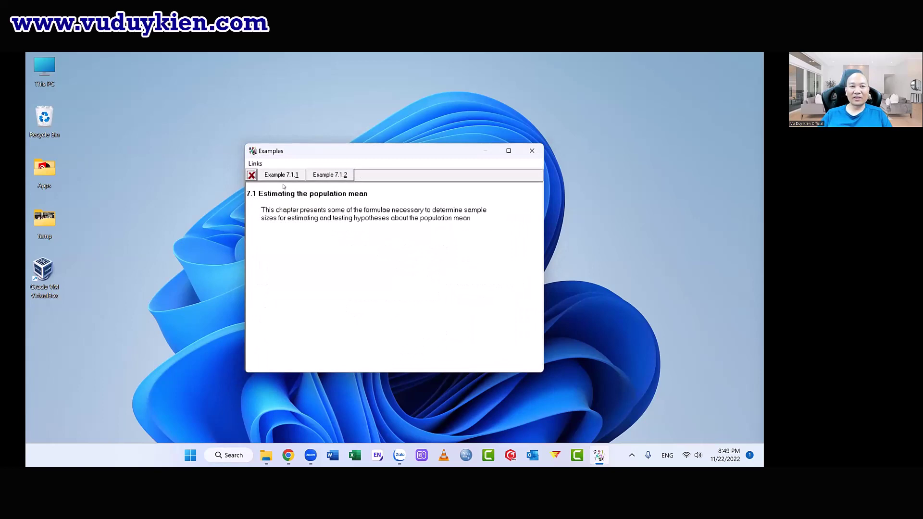
pyautogui.click(282, 176)
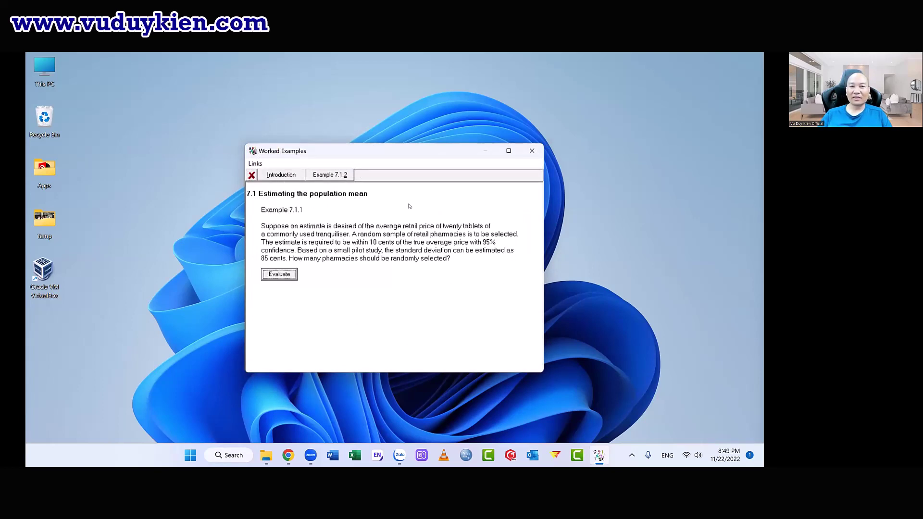
pyautogui.click(281, 274)
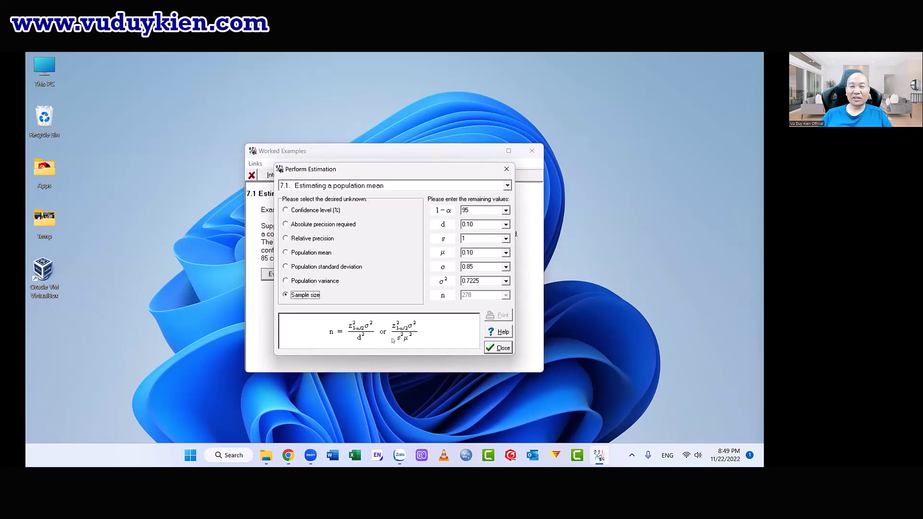
pyautogui.click(506, 169)
pyautogui.click(254, 177)
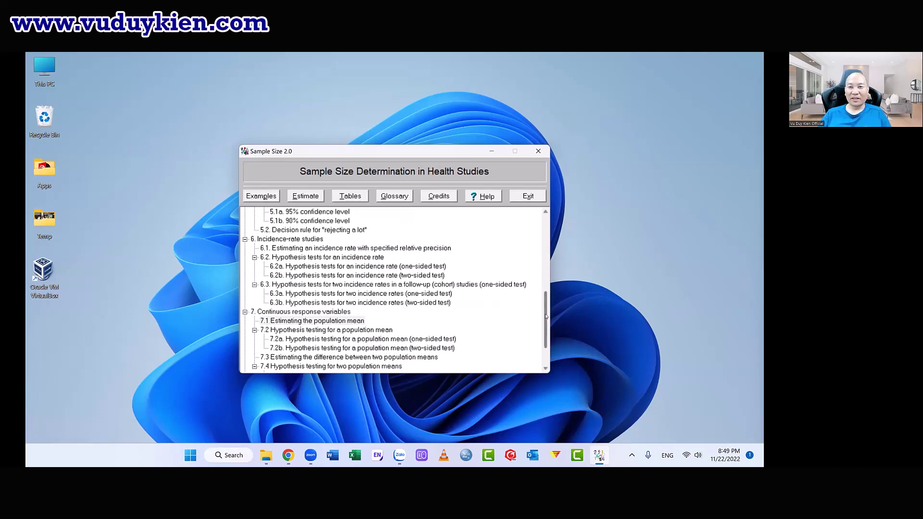
# - Open the examples for method 3.1a, 95% confidence level, under Estimating an odds ratio with specified relative precision
pyautogui.scroll(-1, 545, 330)
pyautogui.scroll(-1, 545, 330)
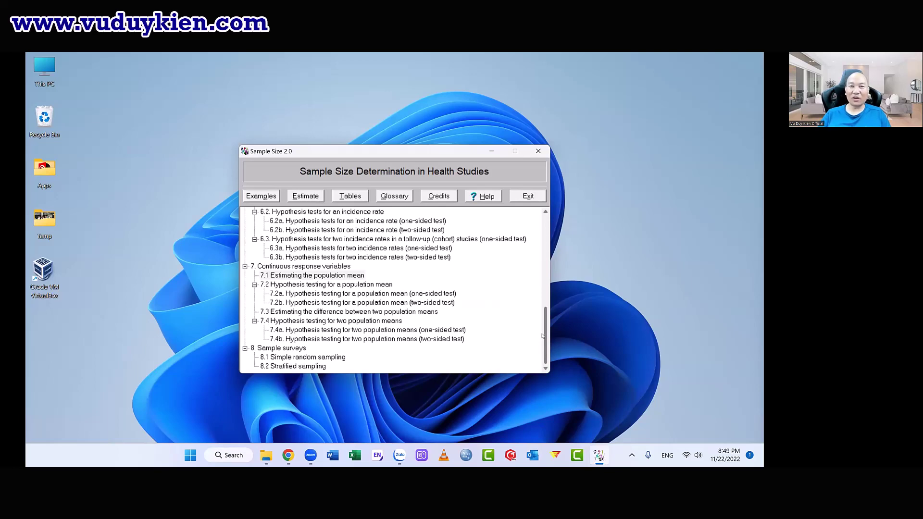
pyautogui.moveTo(542, 335); pyautogui.dragTo(544, 267)
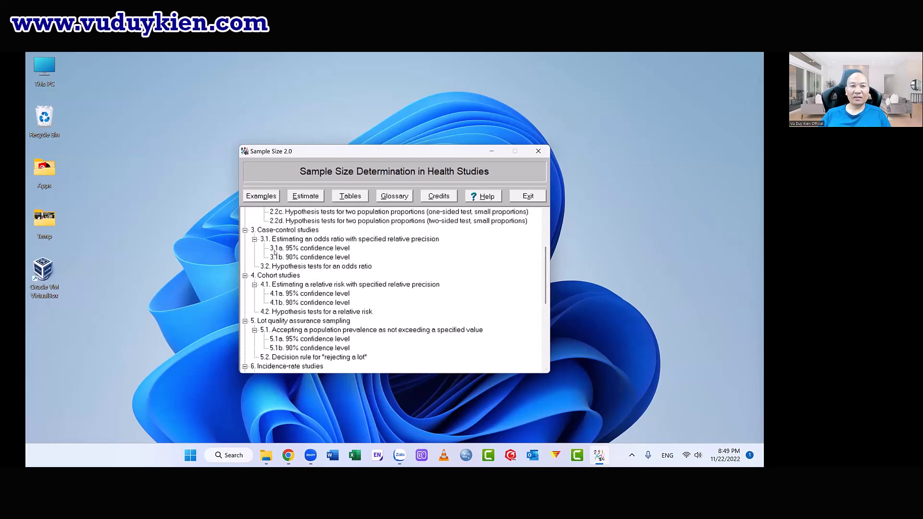
pyautogui.click(307, 248)
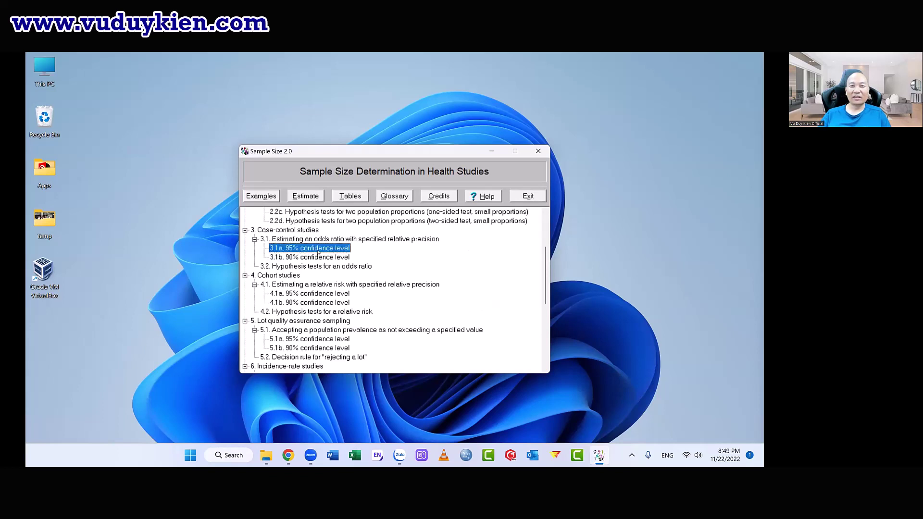
pyautogui.click(292, 260)
pyautogui.click(294, 250)
pyautogui.click(262, 196)
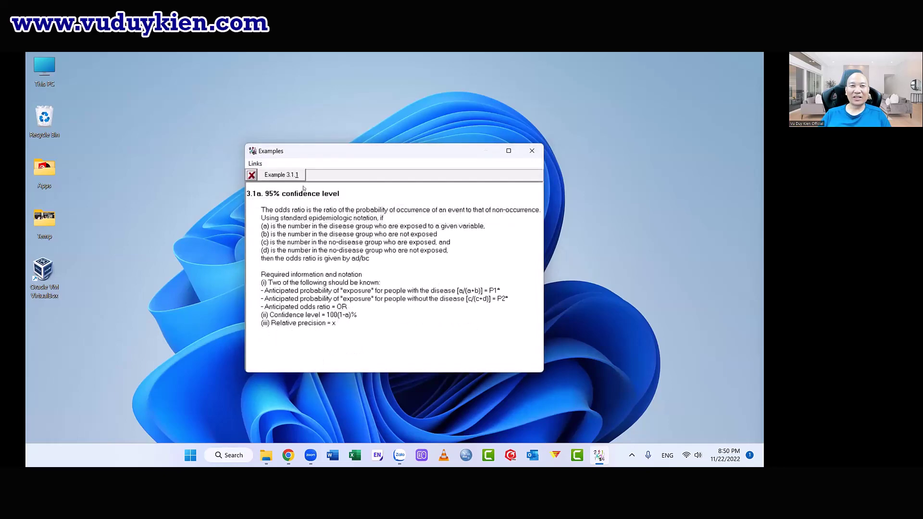
# - Evaluate worked Example 3.1.1 on the cholera case-control study, then close its estimation and the worked examples
pyautogui.click(289, 176)
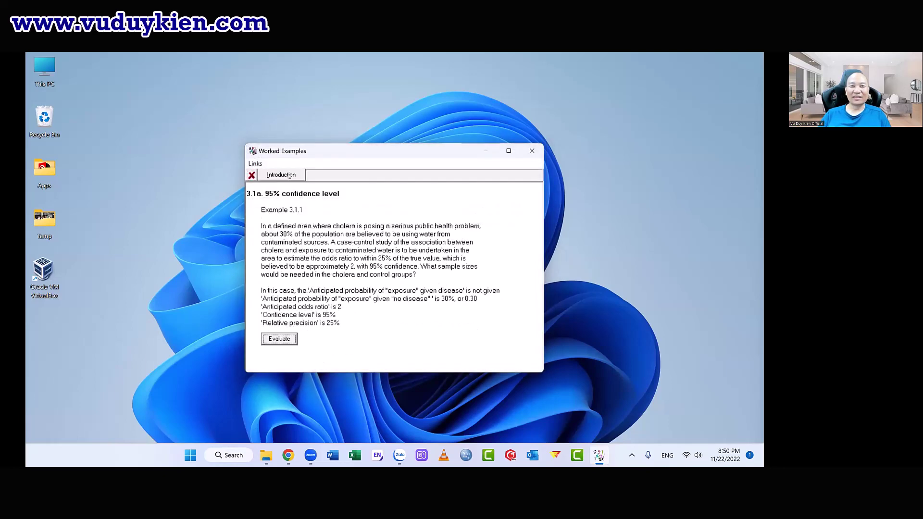
pyautogui.click(280, 339)
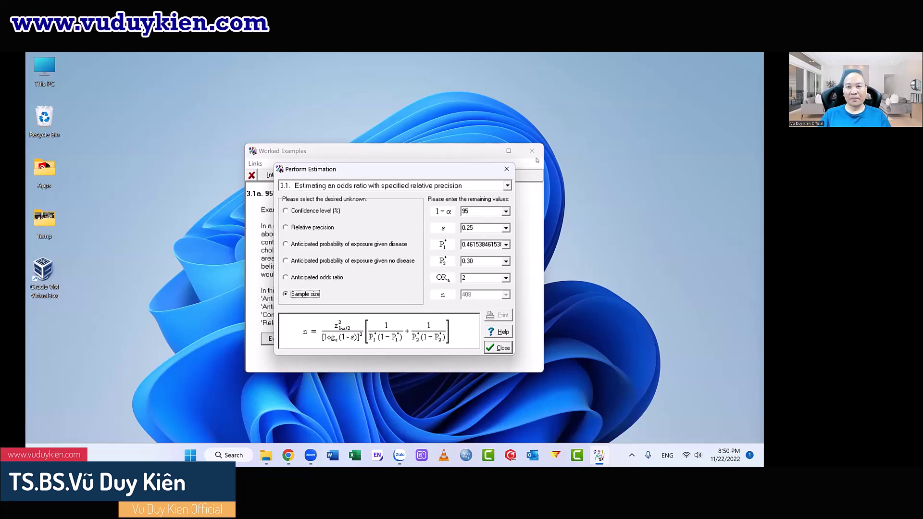
pyautogui.click(507, 169)
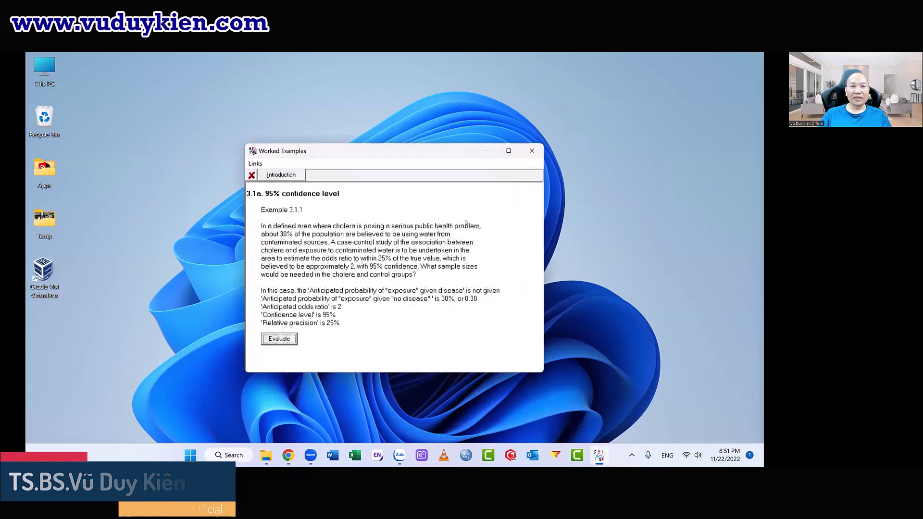
pyautogui.click(251, 176)
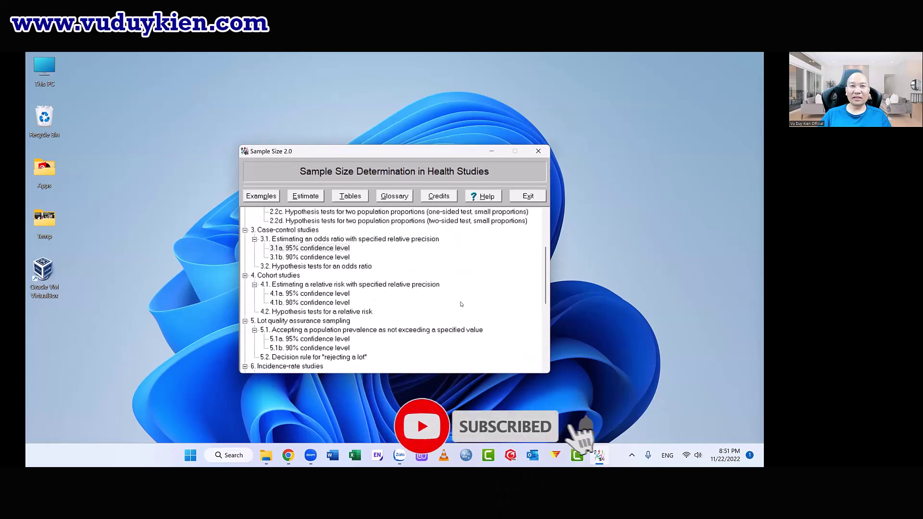
pyautogui.scroll(4, 304, 293)
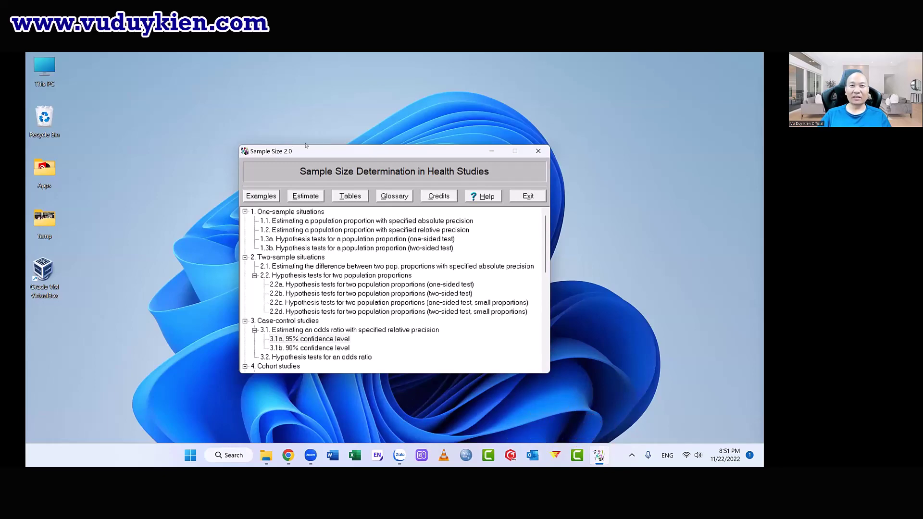
pyautogui.moveTo(307, 153); pyautogui.dragTo(309, 167)
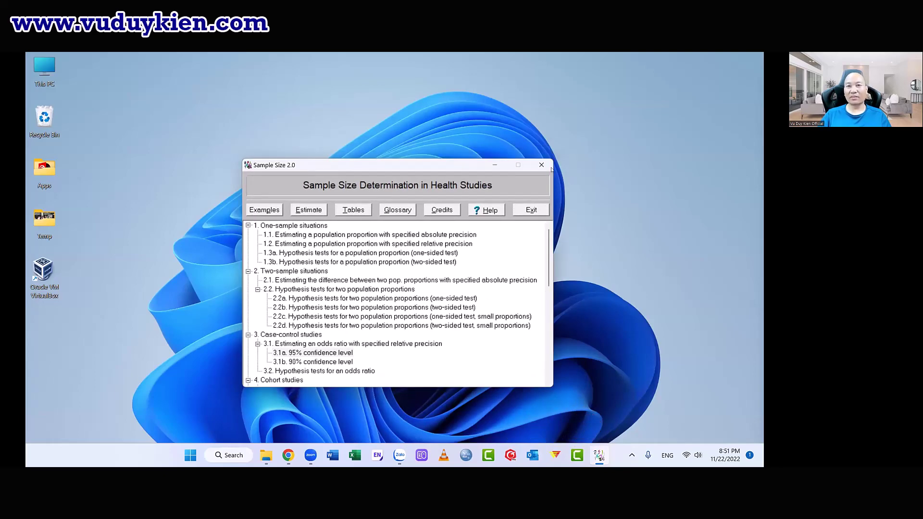